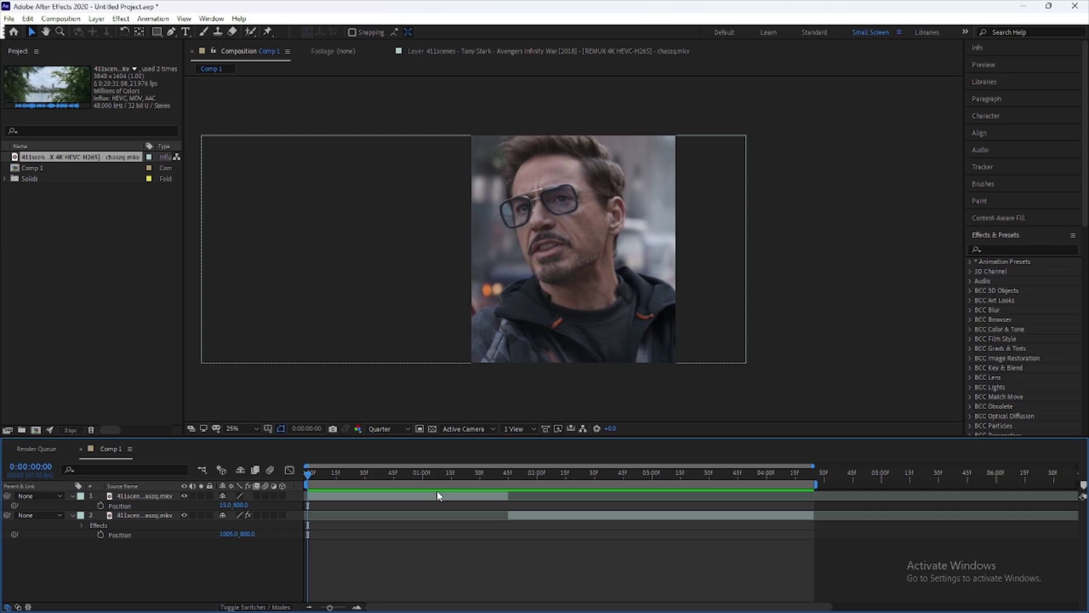
Move the playhead to 0:00:01:38 and select the top clip layer
{"action": "mouse_move", "coordinate": [385, 476]}
{"action": "left_mouse_down"}
{"action": "mouse_move", "coordinate": [488, 512]}
{"action": "mouse_move", "coordinate": [496, 497]}
{"action": "left_mouse_up"}
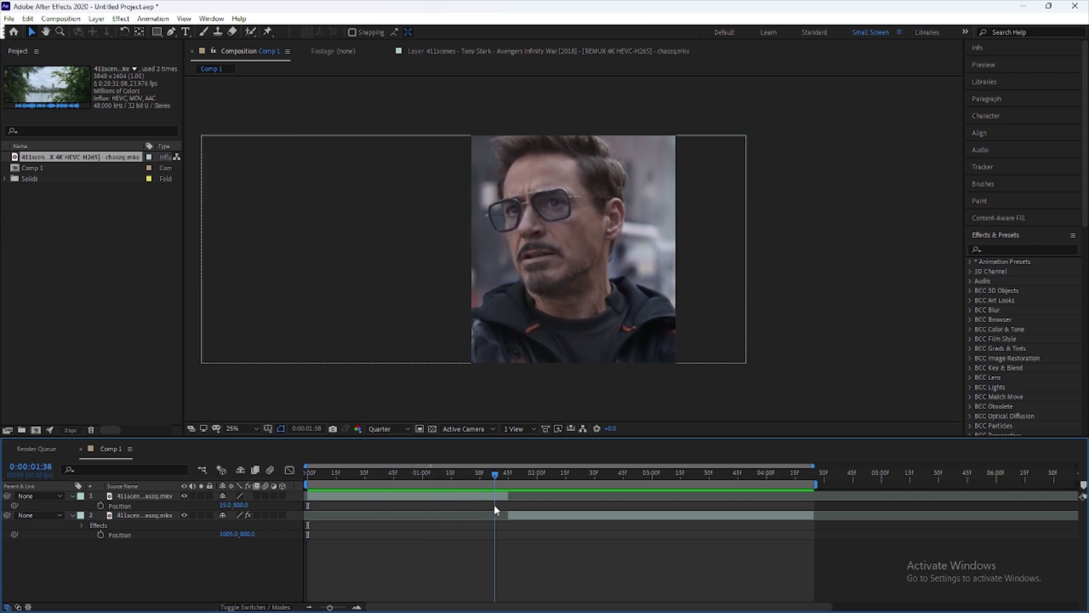
{"action": "left_click", "coordinate": [501, 498]}
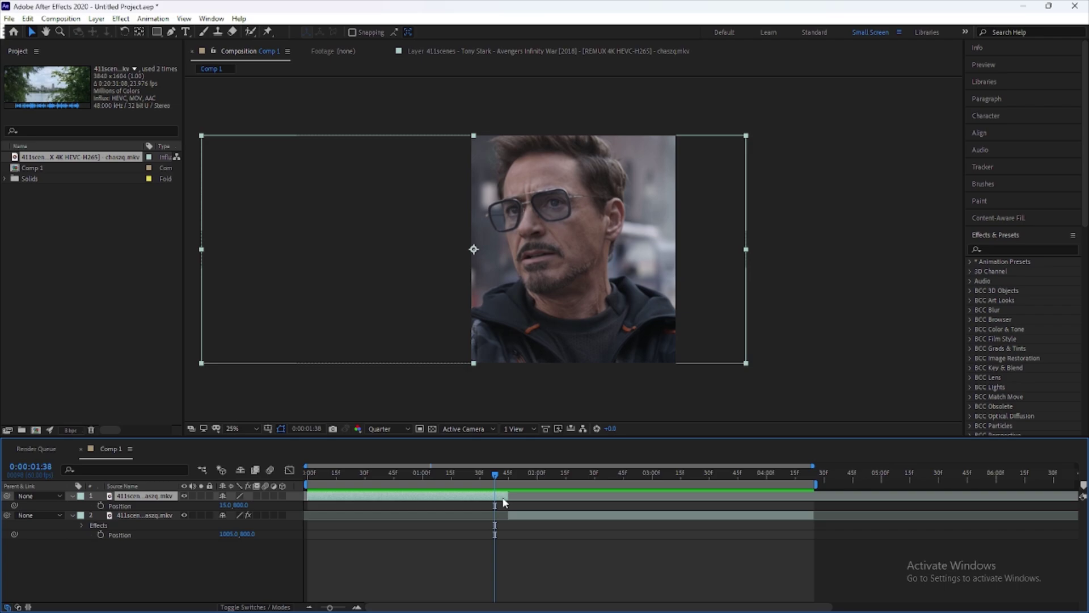
Create a pure black (000000) solid layer, Black Solid 2, above the clips
{"action": "key", "text": "ctrl+y"}
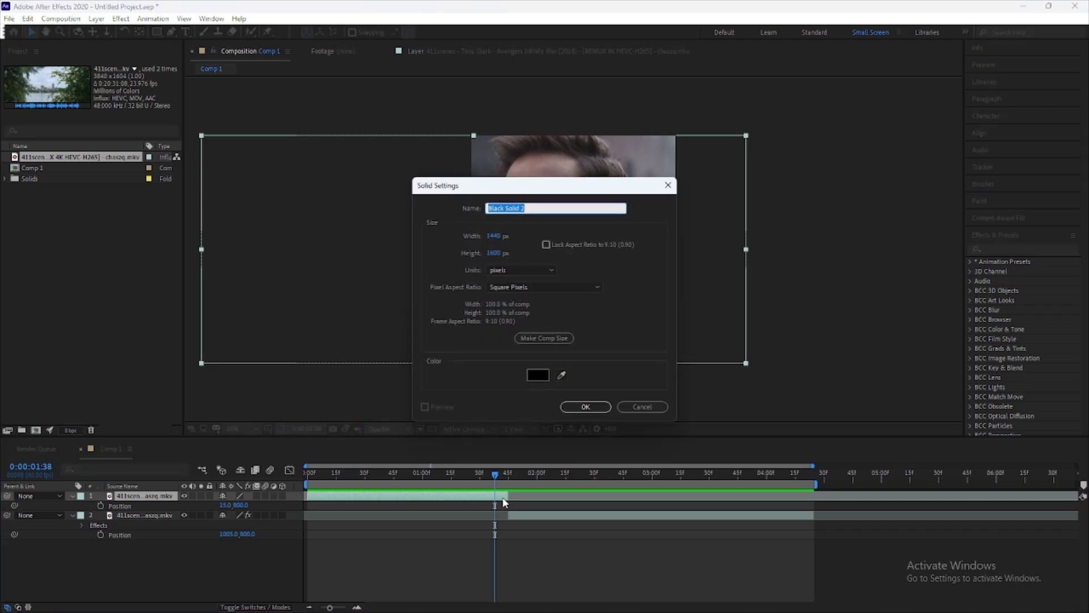
{"action": "left_click", "coordinate": [538, 375]}
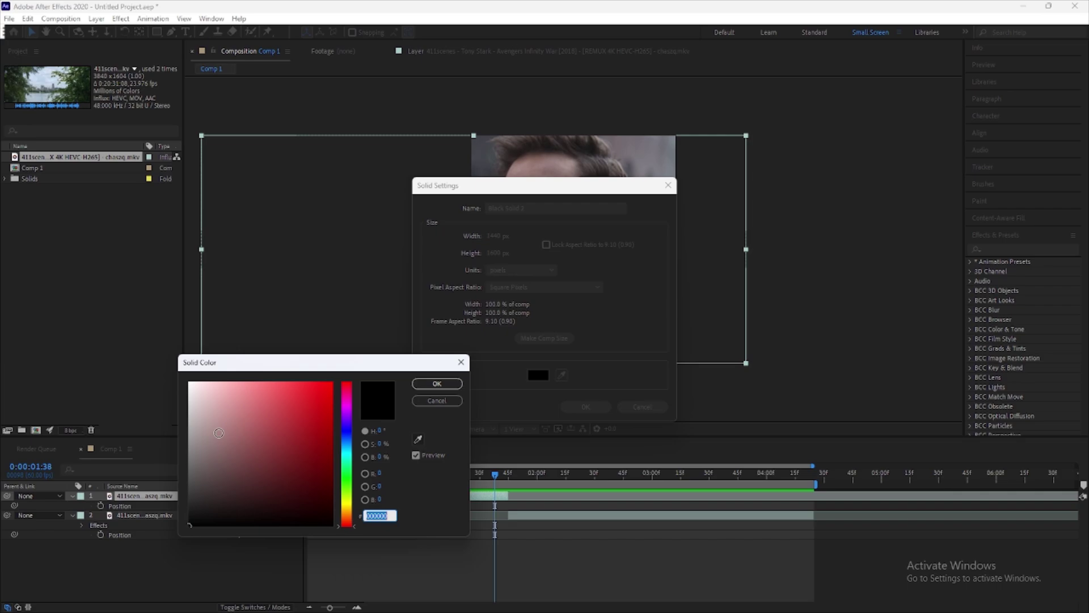
{"action": "left_click", "coordinate": [332, 412]}
{"action": "left_click", "coordinate": [333, 525]}
{"action": "left_click", "coordinate": [436, 384]}
{"action": "left_click", "coordinate": [586, 407]}
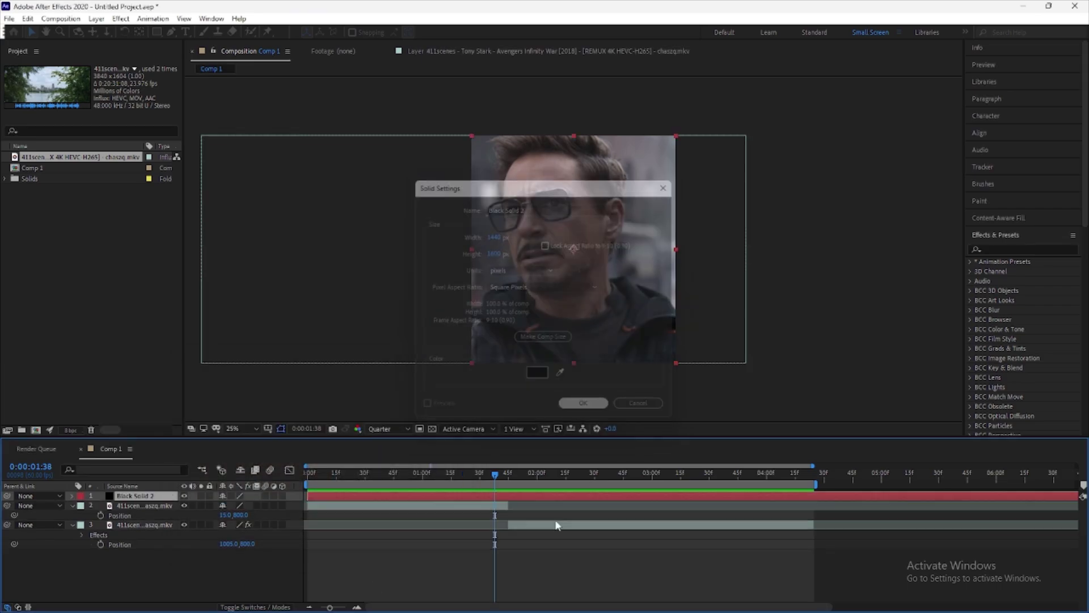
Apply CC Jaws to Black Solid 2 and set its Completion to 50%
{"action": "left_click_drag", "start_coordinate": [497, 472], "coordinate": [506, 472]}
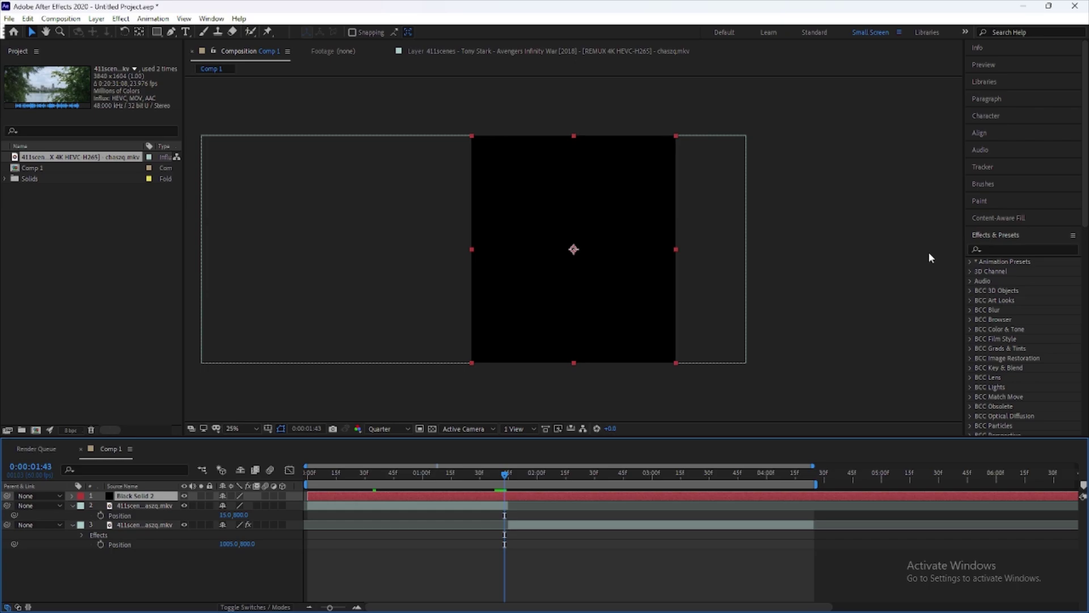
{"action": "left_click", "coordinate": [1010, 249]}
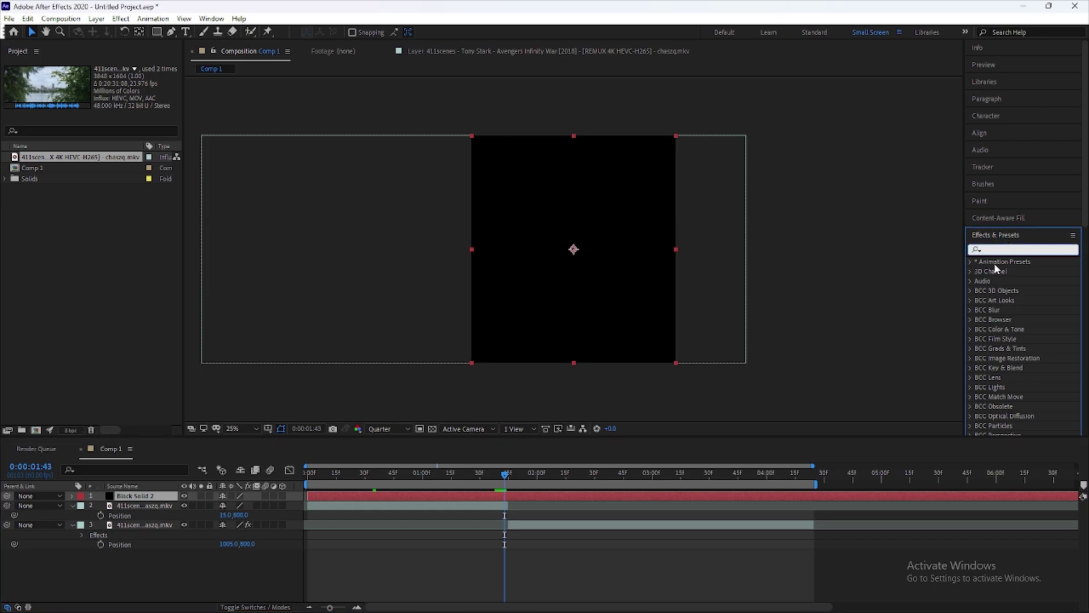
{"action": "type", "text": "cc"}
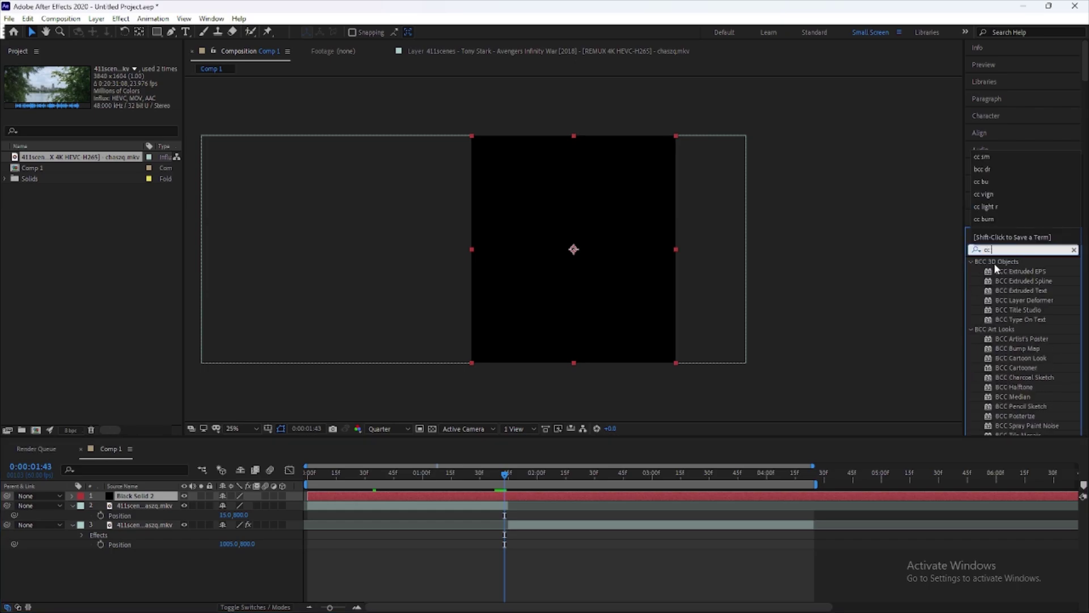
{"action": "type", "text": " jaw"}
{"action": "left_click_drag", "start_coordinate": [1005, 271], "coordinate": [537, 496]}
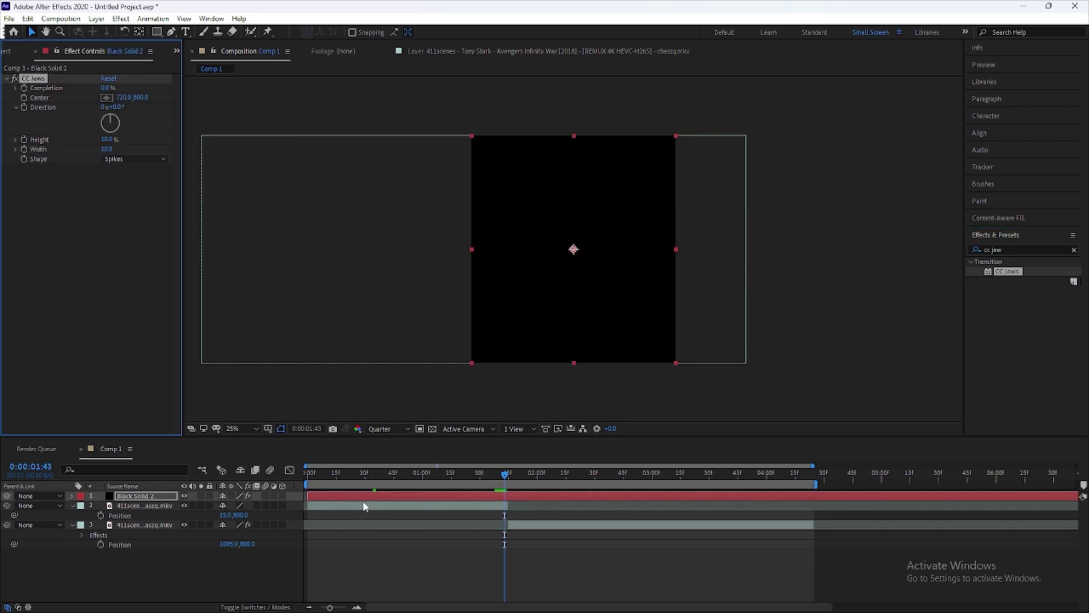
{"action": "left_click", "coordinate": [109, 140]}
{"action": "left_click_drag", "start_coordinate": [105, 88], "coordinate": [136, 90]}
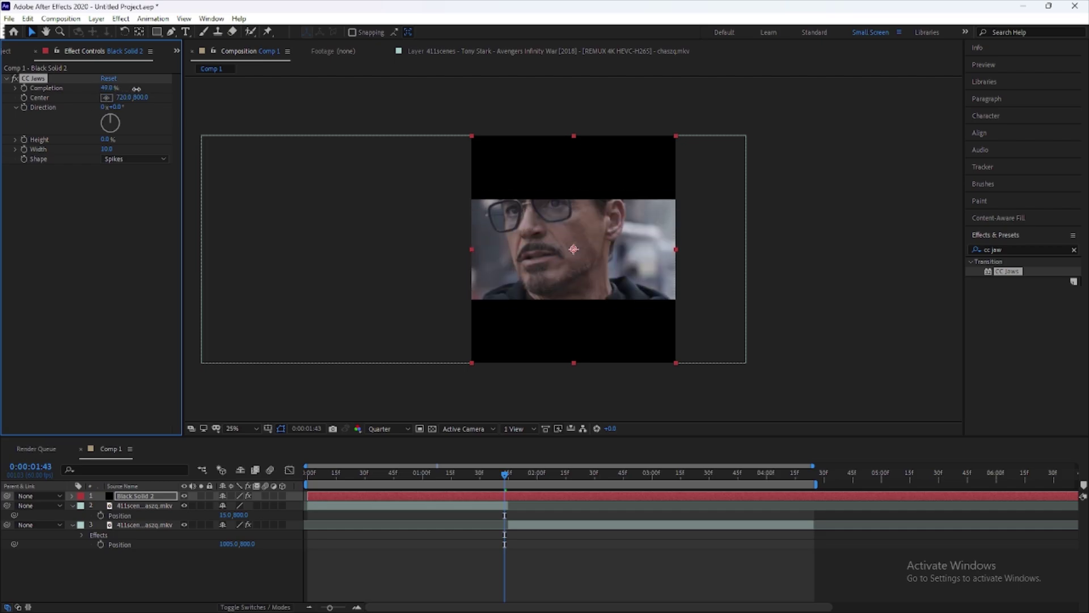
{"action": "left_click", "coordinate": [514, 495]}
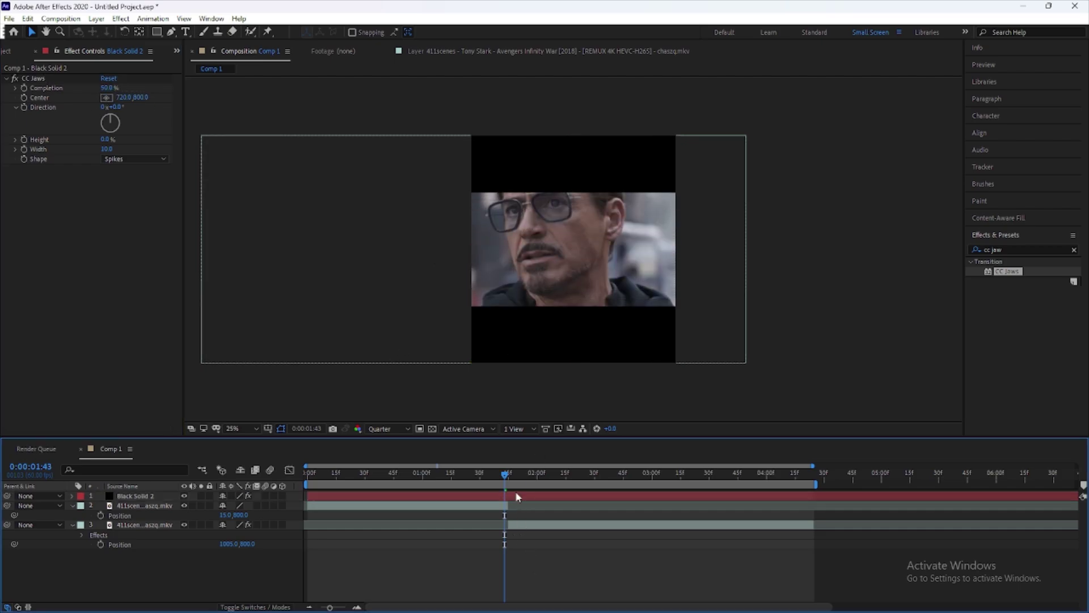
{"action": "double_click", "coordinate": [1053, 250]}
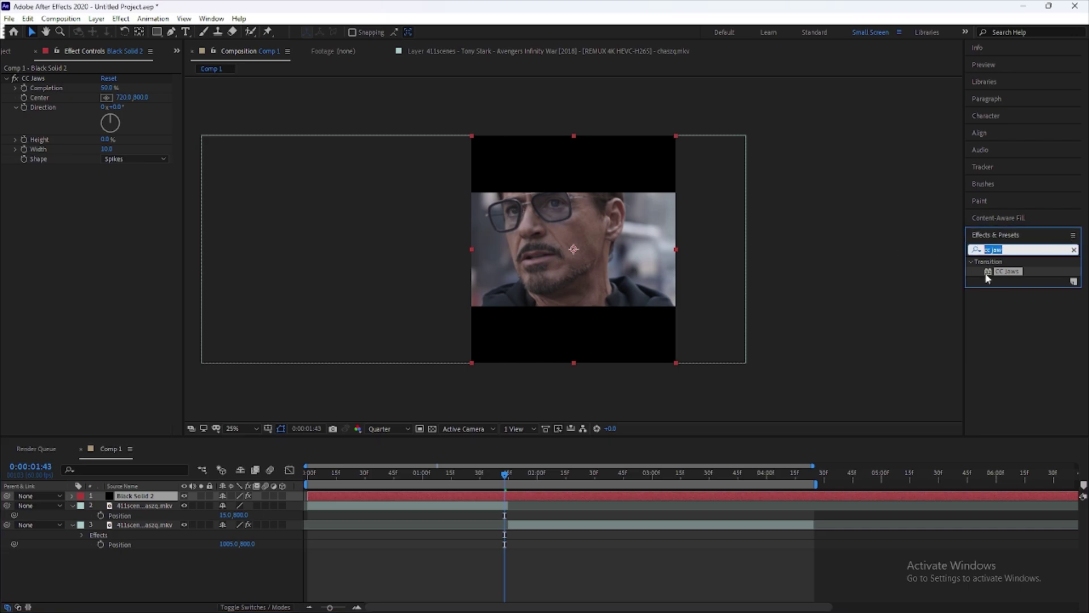
{"action": "type", "text": "t"}
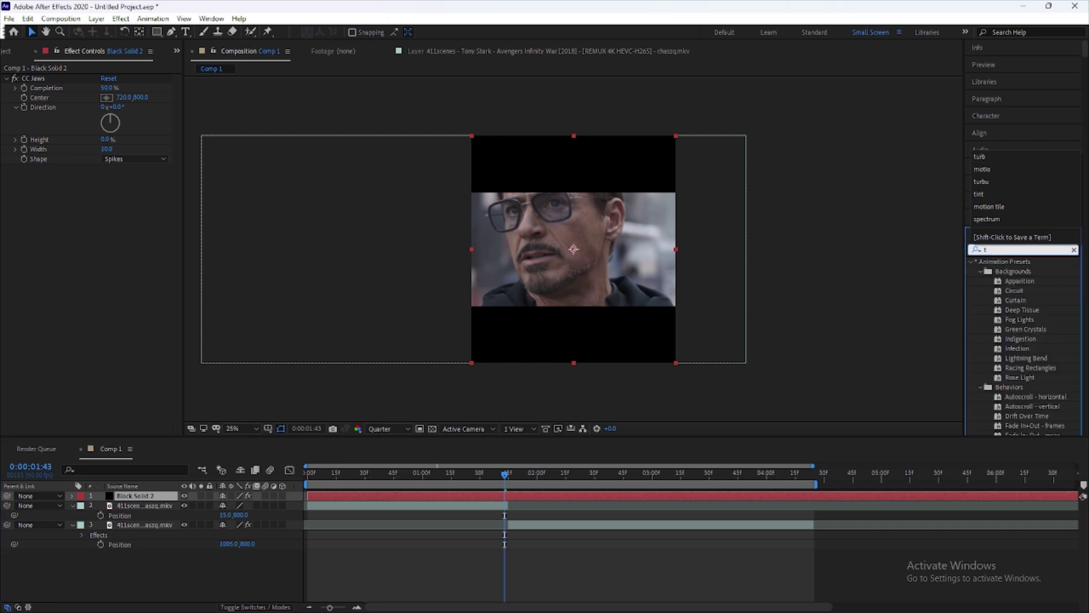
{"action": "type", "text": "urbu"}
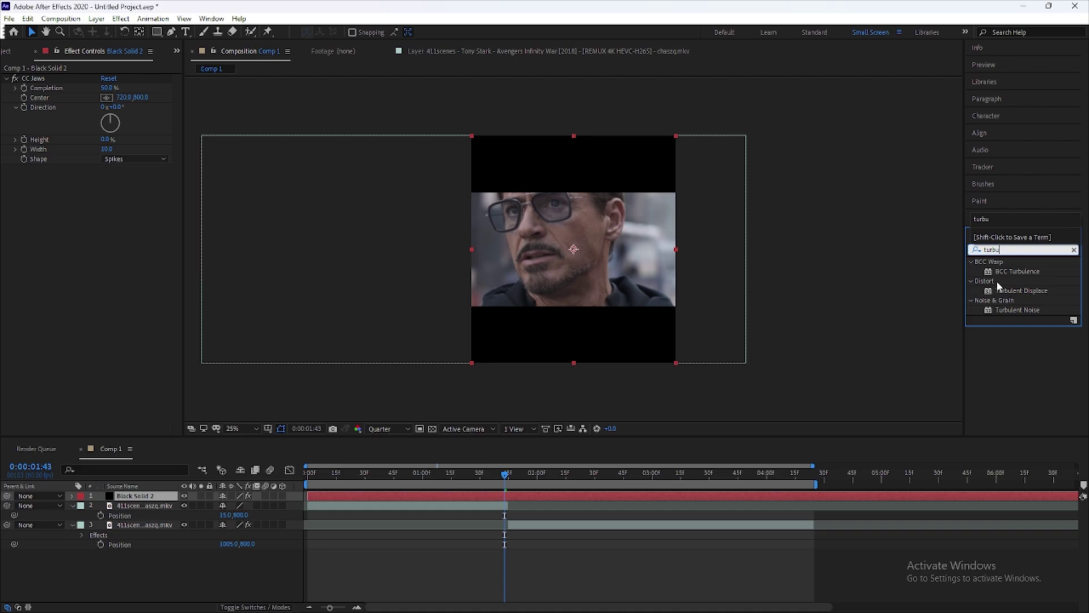
Apply Turbulent Displace to Black Solid 2 as Turbulent Smoother with Amount 40
{"action": "mouse_move", "coordinate": [1021, 290]}
{"action": "left_mouse_down"}
{"action": "mouse_move", "coordinate": [660, 475]}
{"action": "mouse_move", "coordinate": [660, 496]}
{"action": "left_mouse_up"}
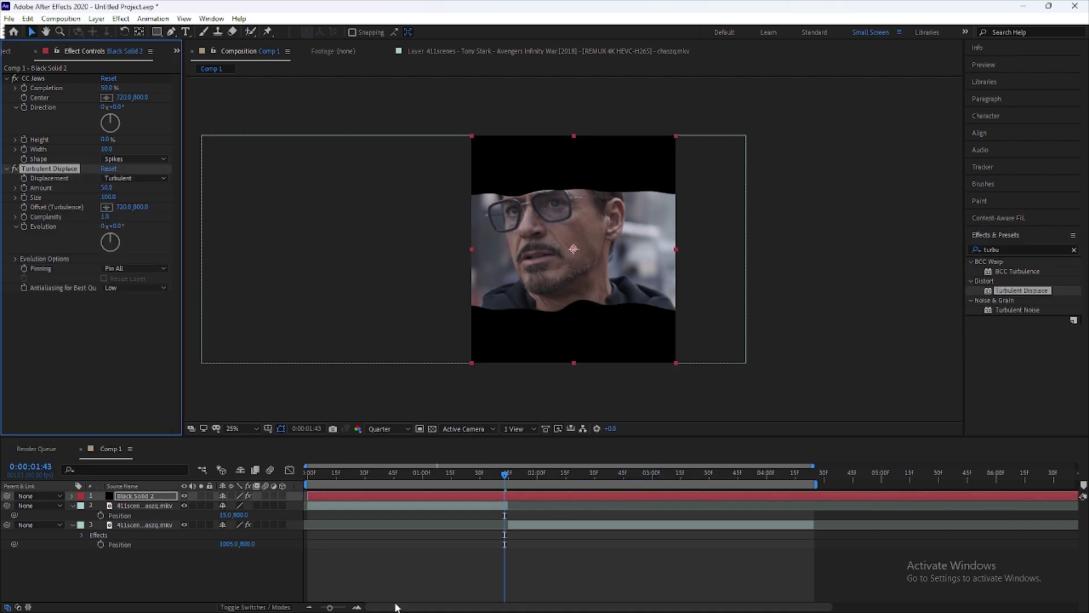
{"action": "left_click", "coordinate": [512, 493]}
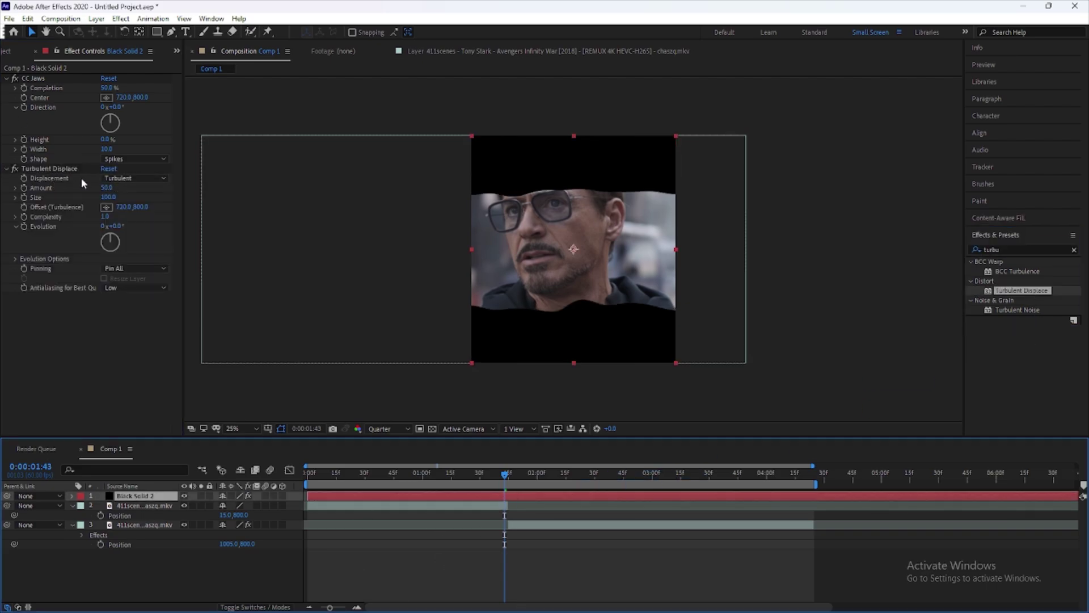
{"action": "left_click", "coordinate": [125, 178]}
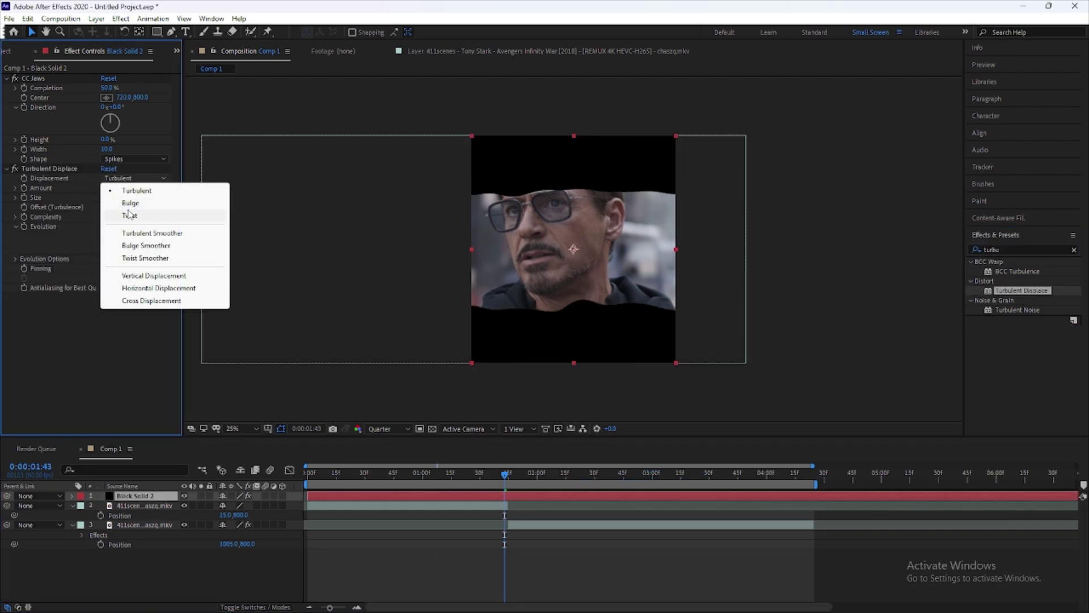
{"action": "left_click", "coordinate": [148, 233]}
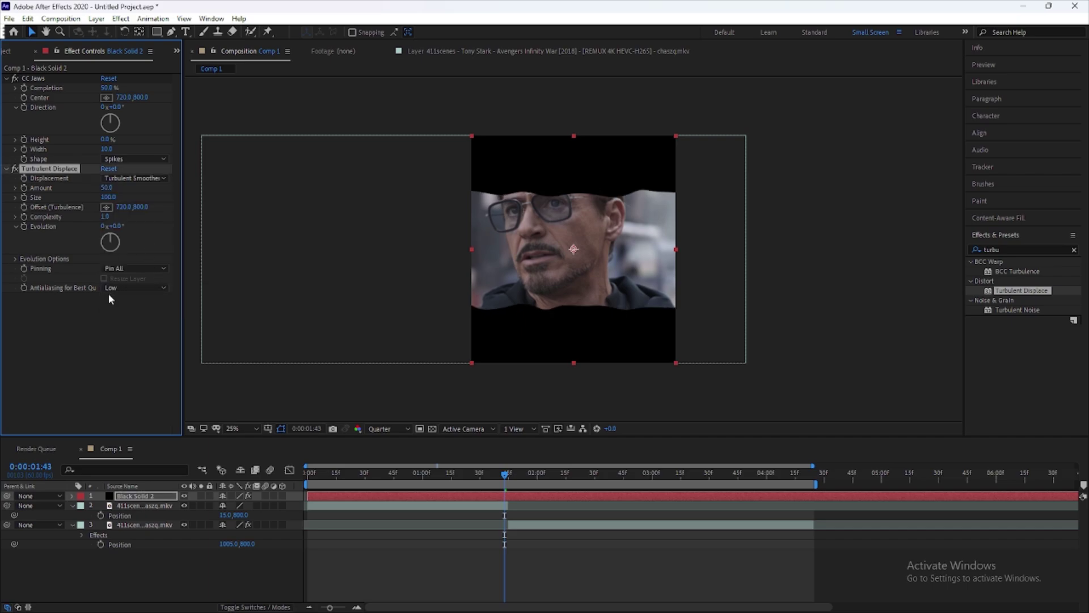
{"action": "left_click", "coordinate": [107, 188]}
{"action": "type", "text": "40"}
{"action": "left_click", "coordinate": [131, 393]}
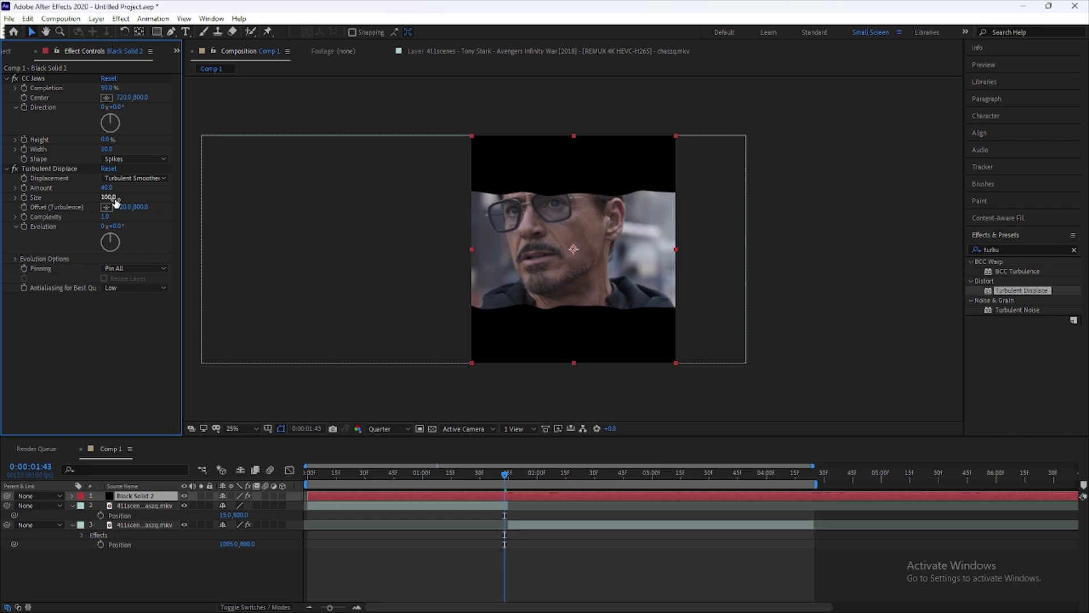
Set Turbulent Displace Size to 30 and Complexity to 10, then deselect the effect
{"action": "left_click", "coordinate": [112, 198]}
{"action": "type", "text": "30"}
{"action": "key", "text": "Return"}
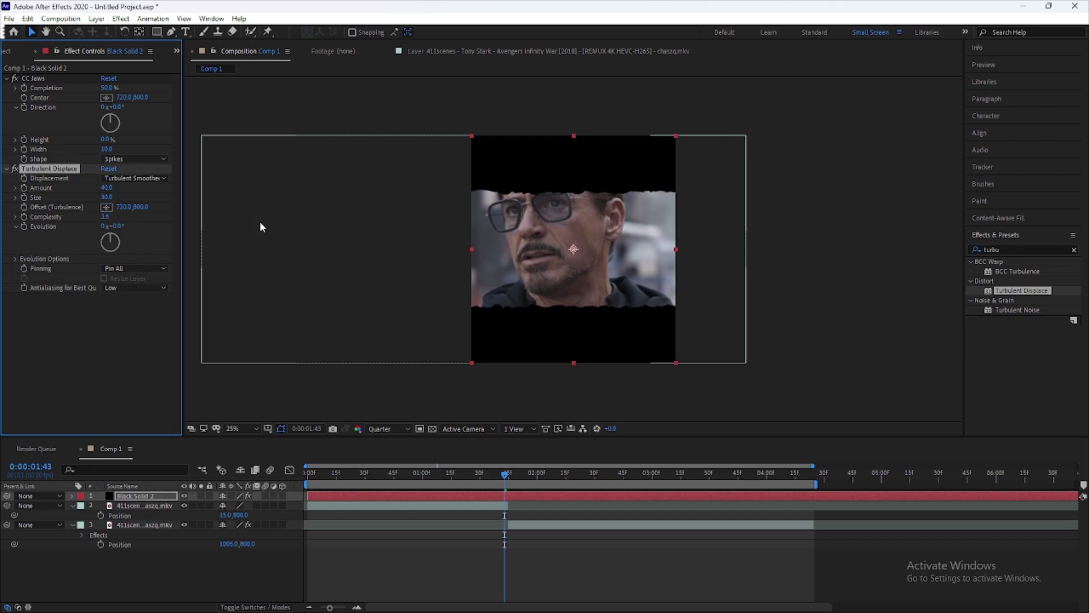
{"action": "left_click_drag", "start_coordinate": [109, 218], "coordinate": [22, 227]}
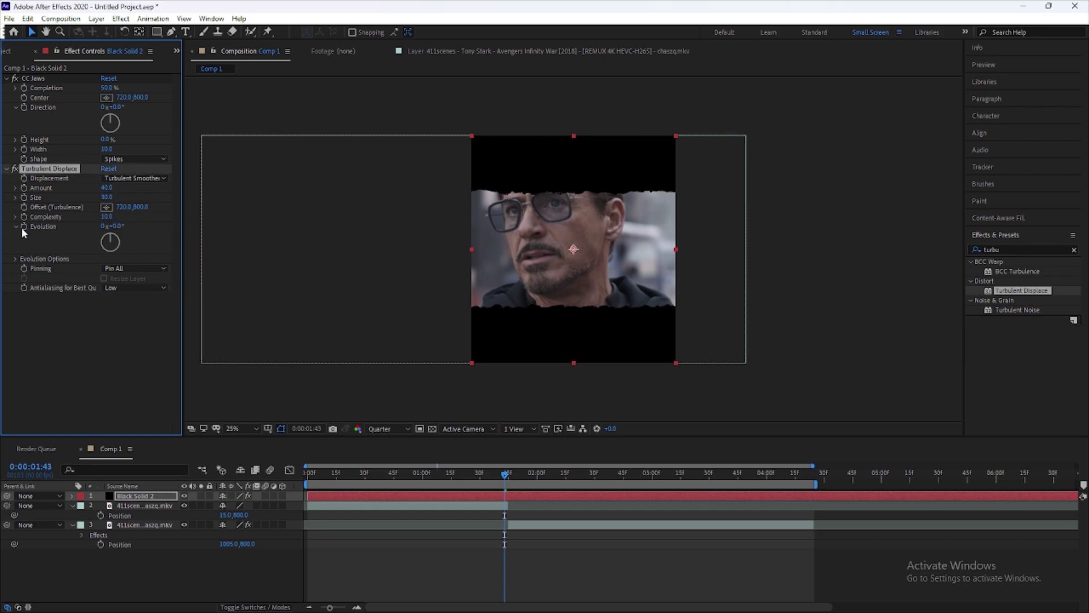
{"action": "left_click", "coordinate": [98, 333]}
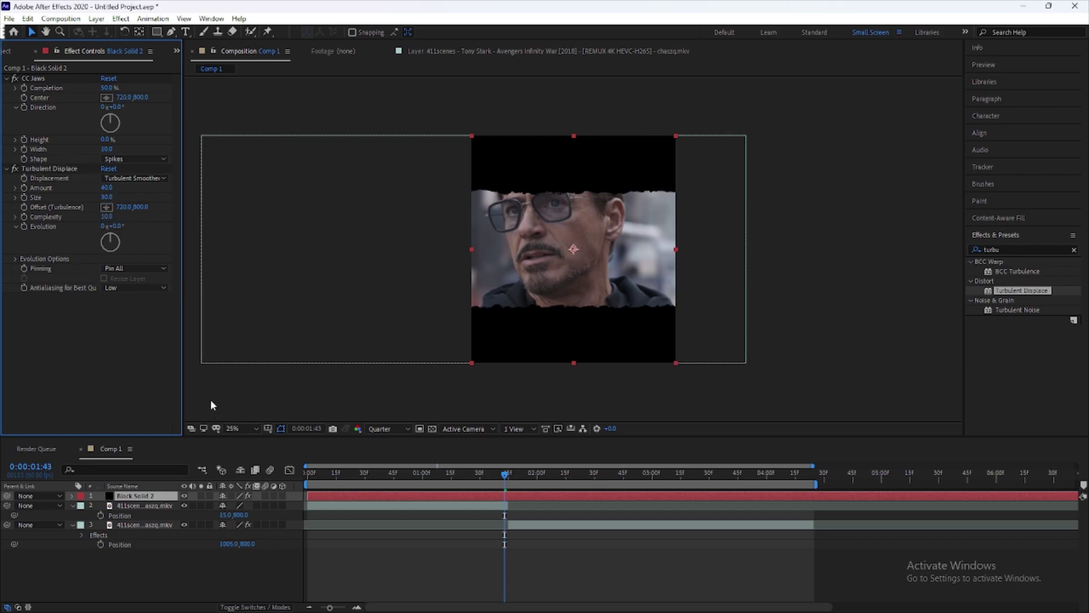
Add a 'time' expression to the Turbulent Displace Evolution property
{"action": "left_click", "coordinate": [24, 225], "text": "alt"}
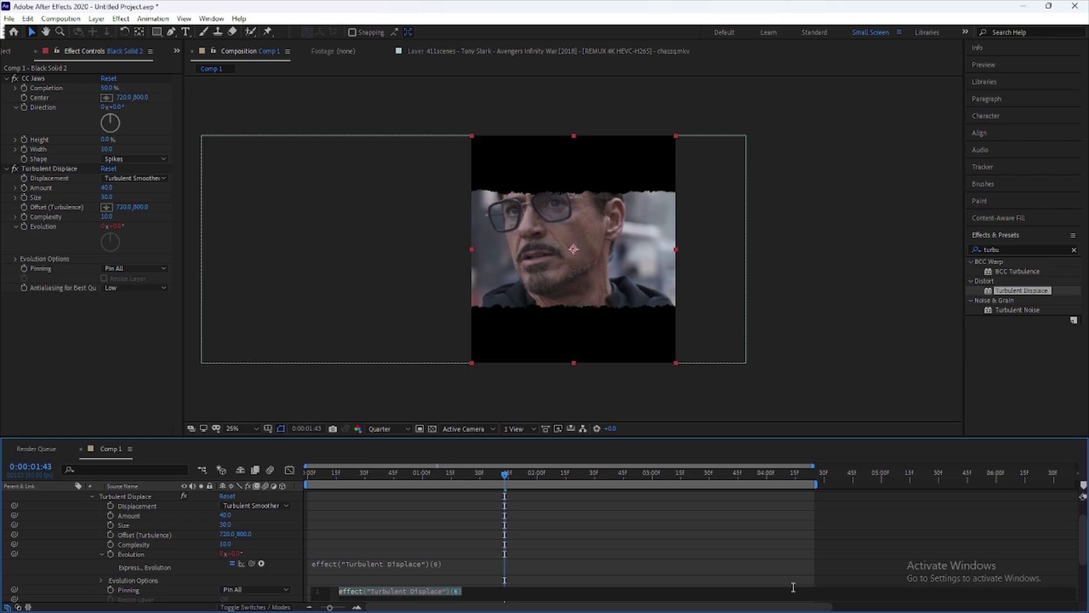
{"action": "type", "text": "time"}
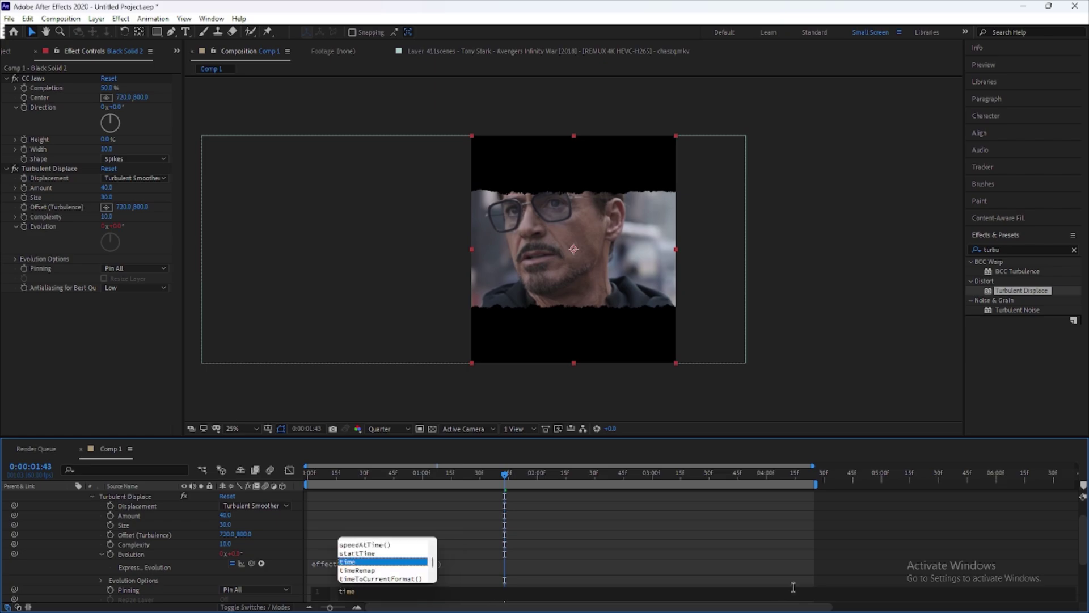
{"action": "type", "text": "*"}
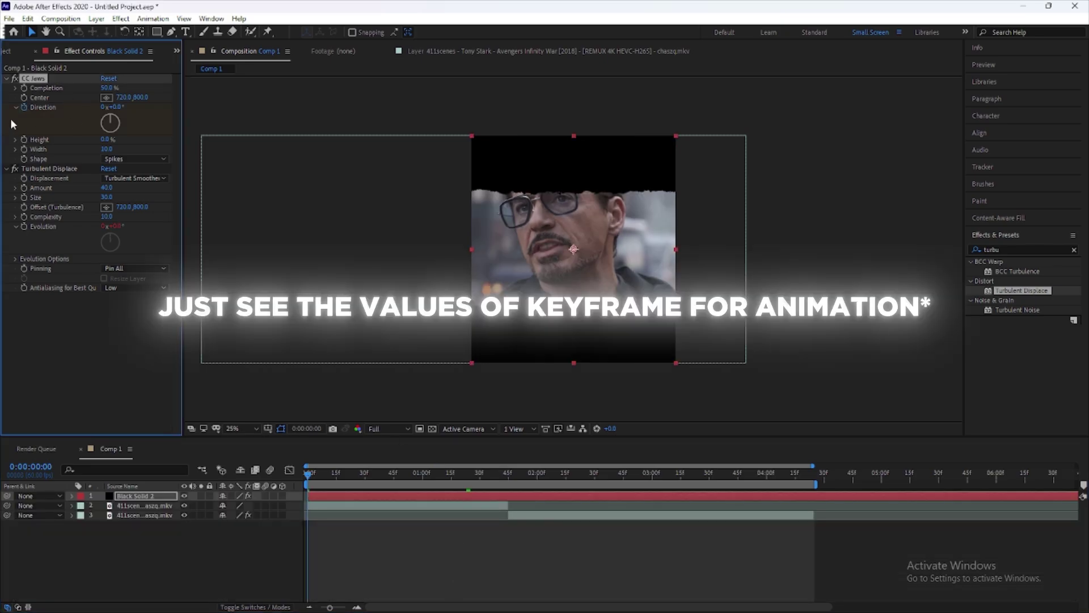
Tilt the CC Jaws Direction to about 41.8° and deselect the solid
{"action": "left_click", "coordinate": [508, 473]}
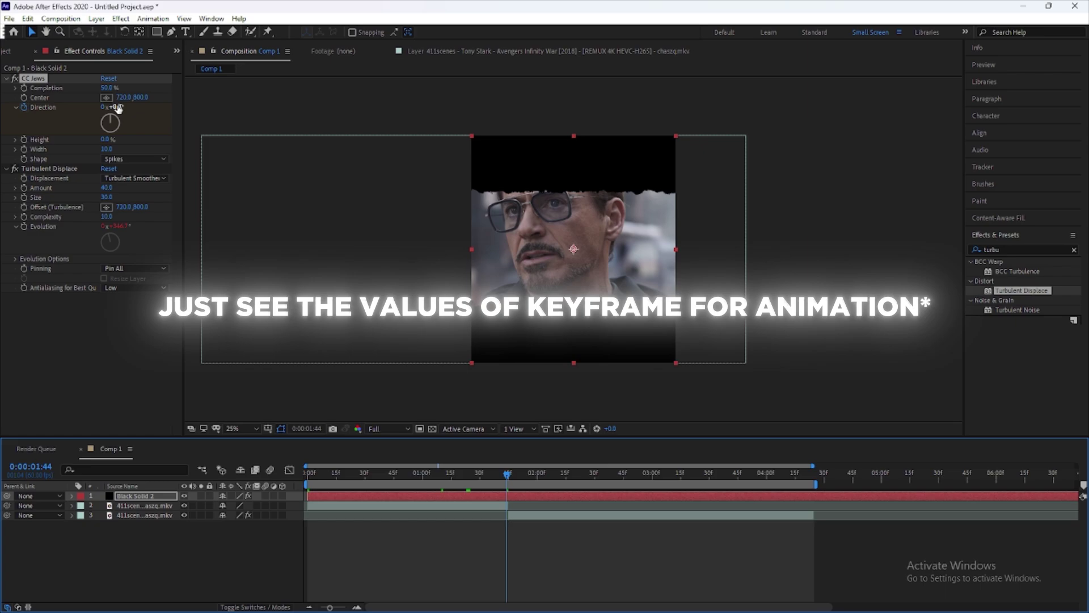
{"action": "left_click_drag", "start_coordinate": [116, 109], "coordinate": [152, 116]}
{"action": "left_click", "coordinate": [521, 538]}
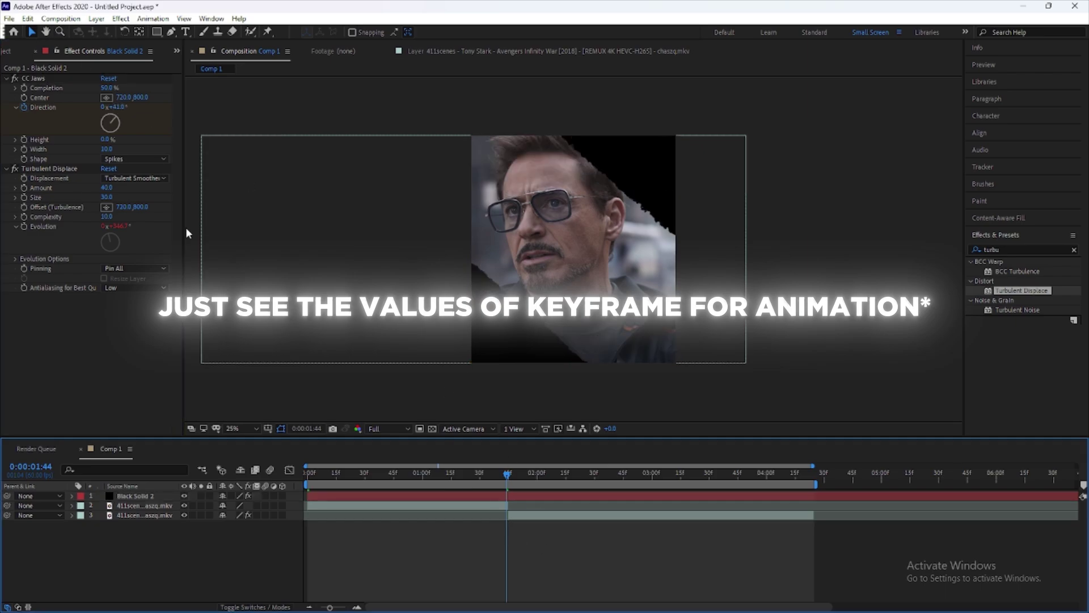
At the composition start, set CC Jaws Completion to 100% and add starting keyframes
{"action": "key", "text": "Home"}
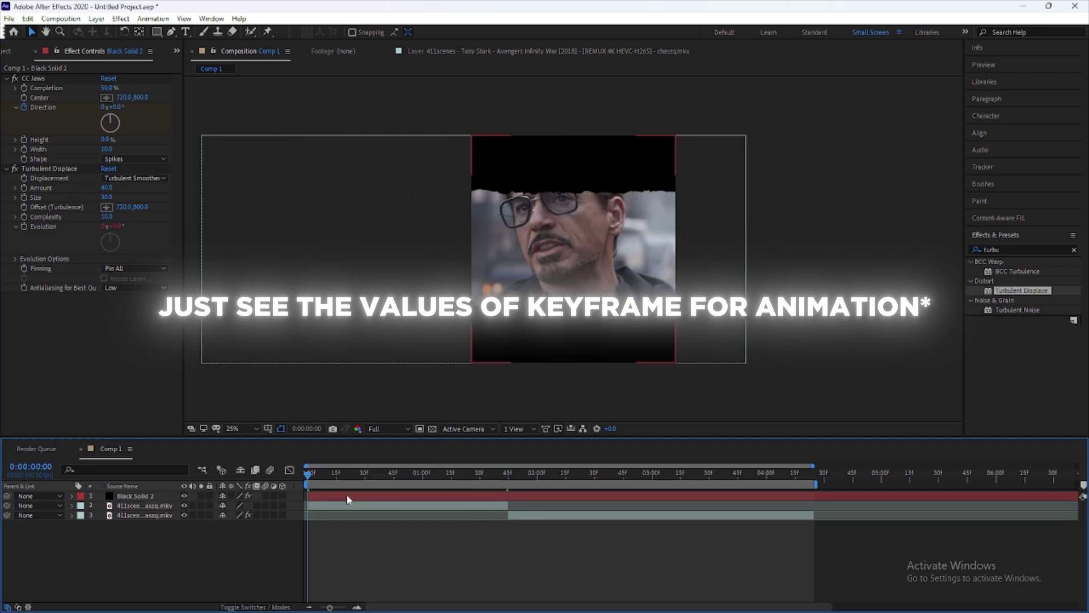
{"action": "left_click", "coordinate": [135, 495]}
{"action": "left_click", "coordinate": [34, 79]}
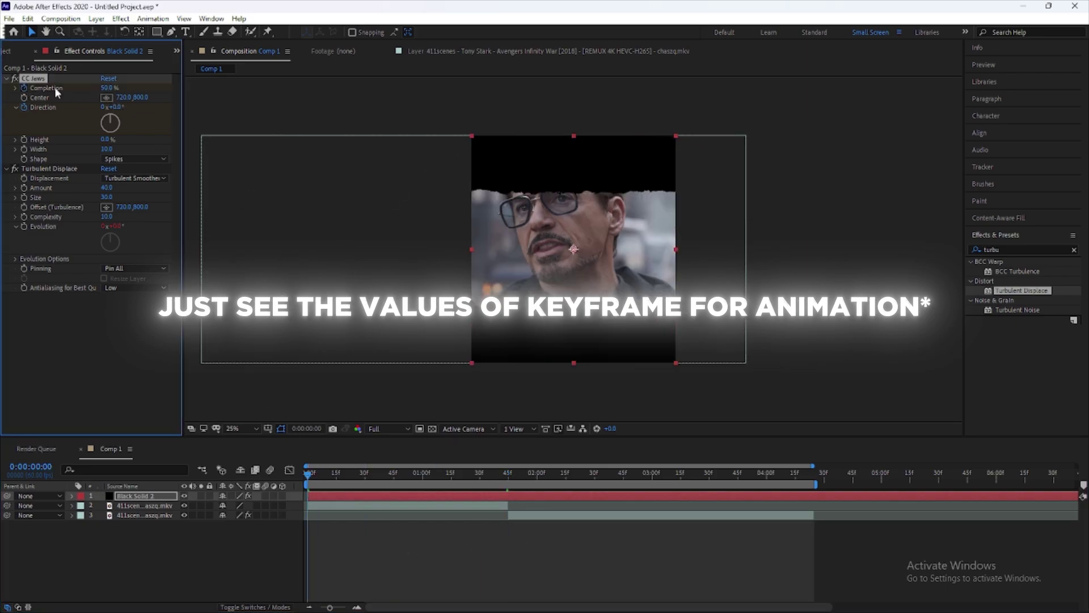
{"action": "double_click", "coordinate": [109, 88]}
{"action": "type", "text": "0"}
{"action": "key", "text": "Return"}
{"action": "double_click", "coordinate": [109, 87]}
{"action": "type", "text": "100"}
{"action": "key", "text": "Return"}
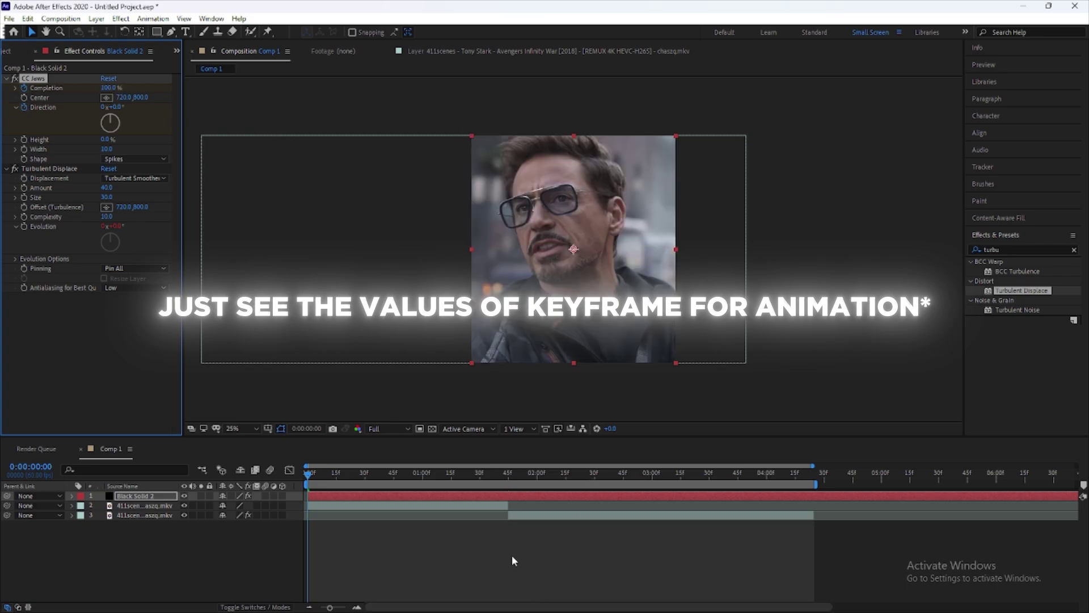
{"action": "left_click", "coordinate": [493, 485]}
{"action": "left_click", "coordinate": [26, 87]}
At 0:00:01:44, lower Completion to about 53% and reveal the keyframed properties
{"action": "left_click", "coordinate": [507, 473]}
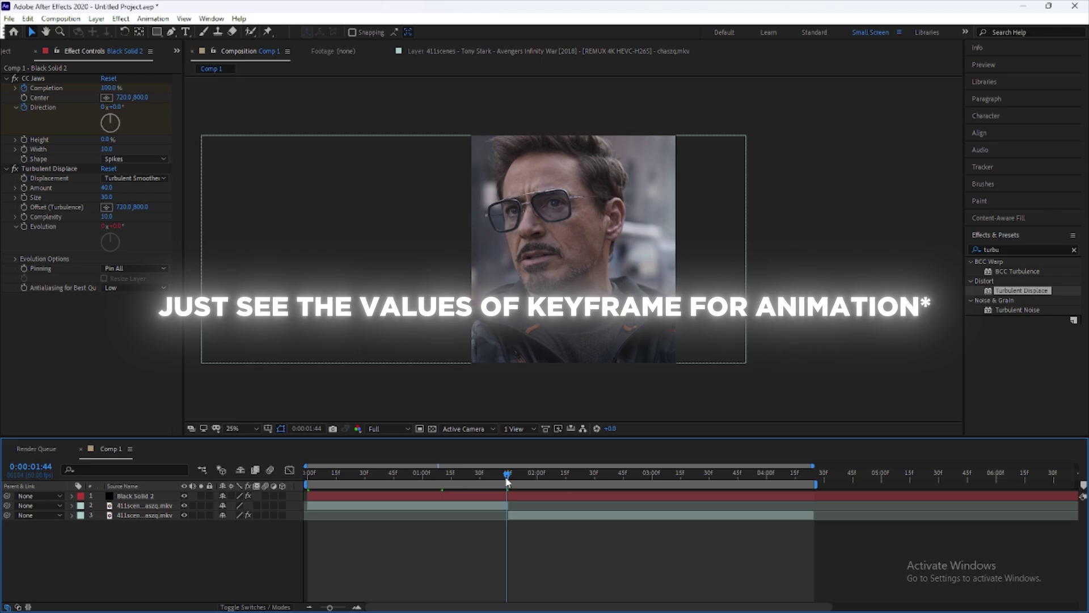
{"action": "left_click_drag", "start_coordinate": [105, 88], "coordinate": [101, 88]}
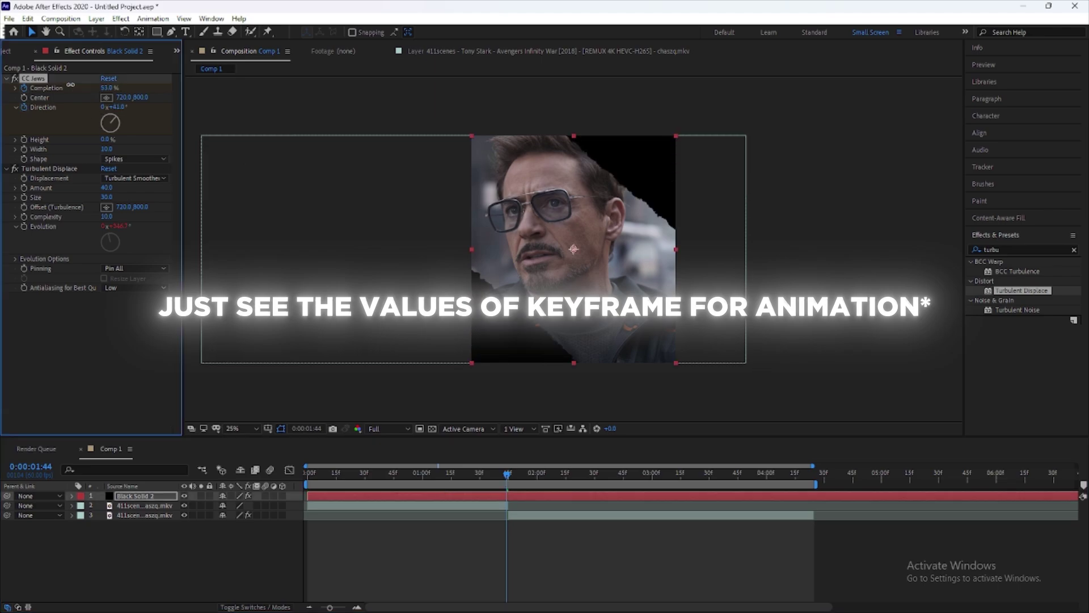
{"action": "key", "text": "Home"}
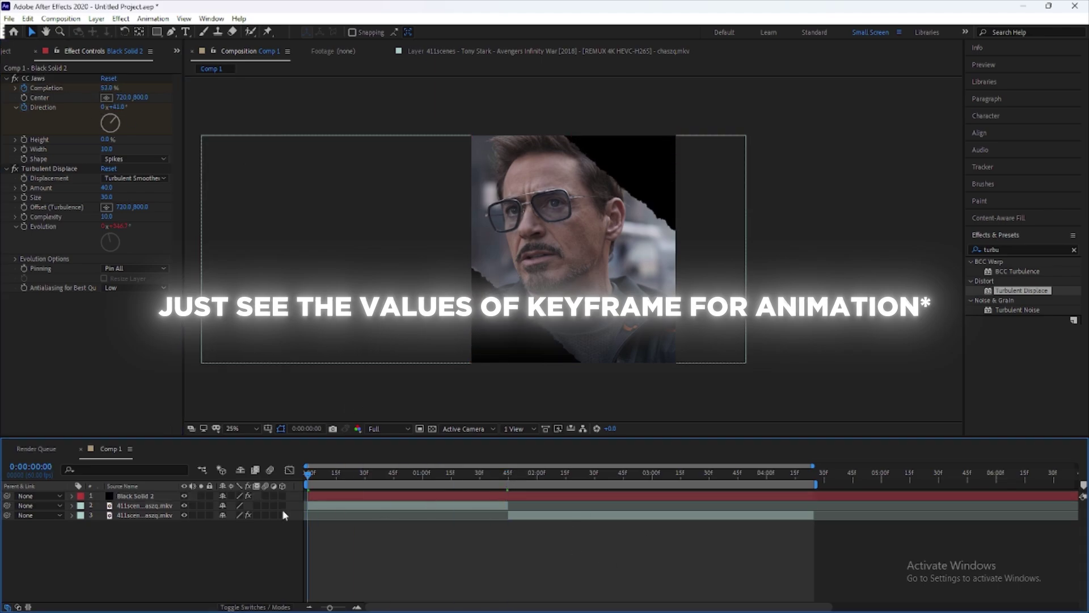
{"action": "key", "text": "u"}
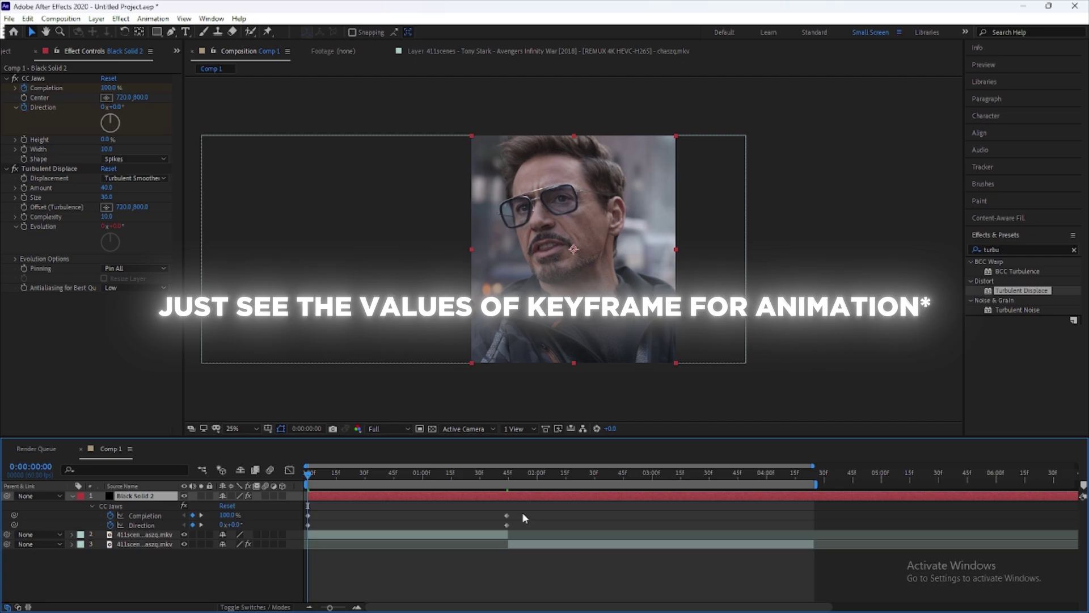
Easy-ease the CC Jaws keyframes and widen Completion's speed-curve influence to about 44%
{"action": "left_click_drag", "start_coordinate": [523, 512], "coordinate": [324, 538]}
{"action": "left_click", "coordinate": [367, 509]}
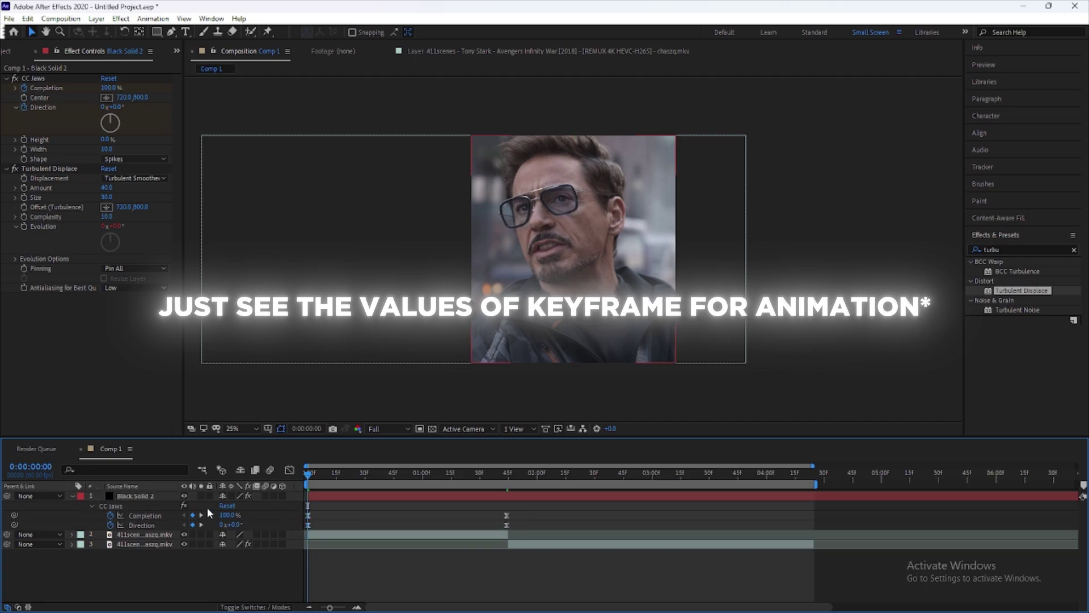
{"action": "left_click", "coordinate": [145, 515]}
{"action": "left_click", "coordinate": [290, 470]}
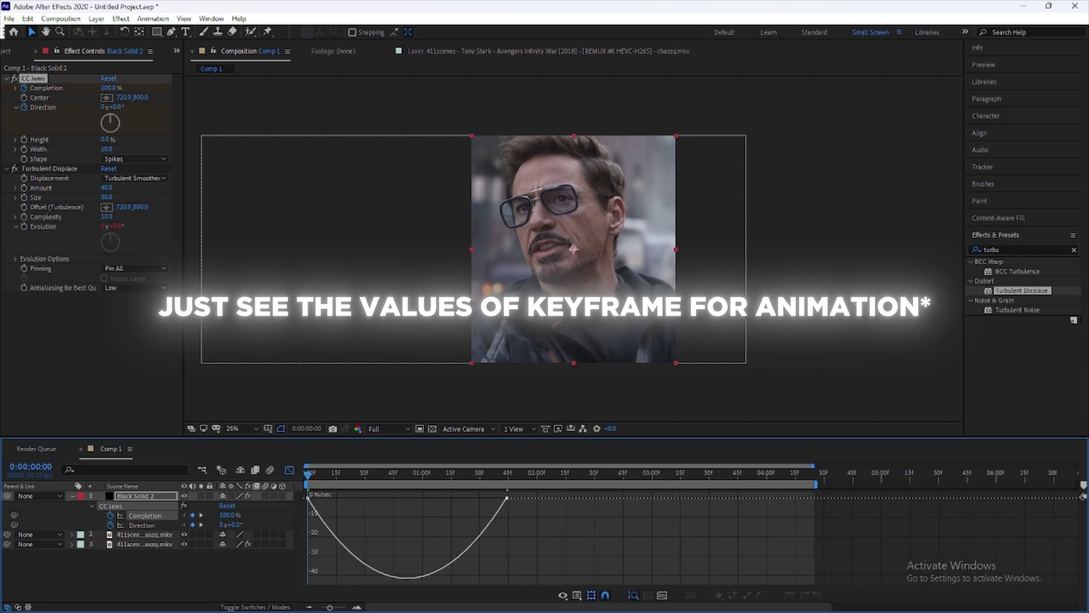
{"action": "left_click", "coordinate": [481, 536]}
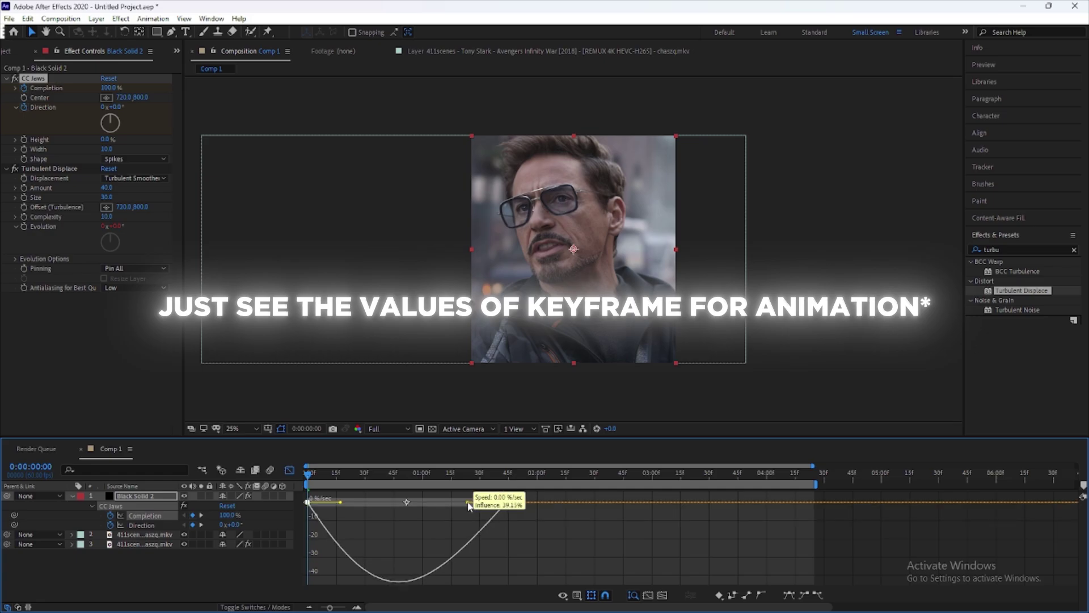
{"action": "left_click_drag", "start_coordinate": [474, 503], "coordinate": [463, 502]}
{"action": "left_click_drag", "start_coordinate": [341, 503], "coordinate": [361, 504]}
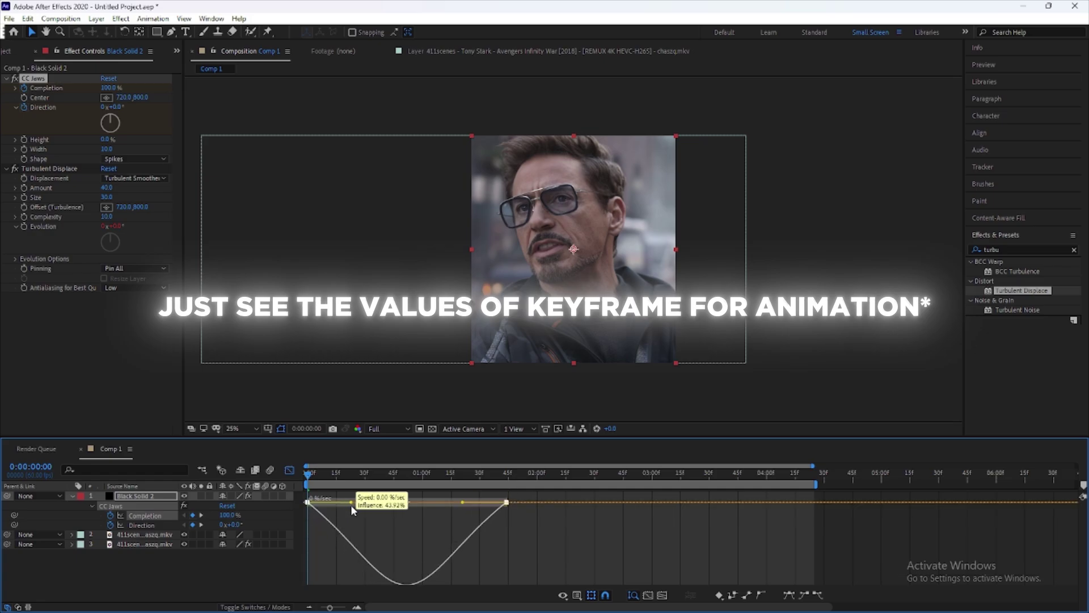